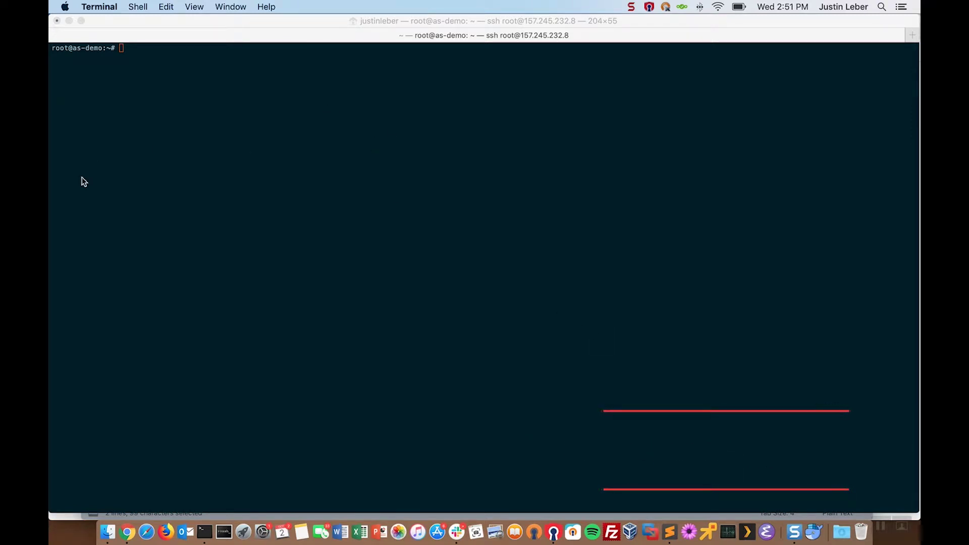
Change the root password on as-demo with passwd, entering the new password twice
left_click(433, 114)
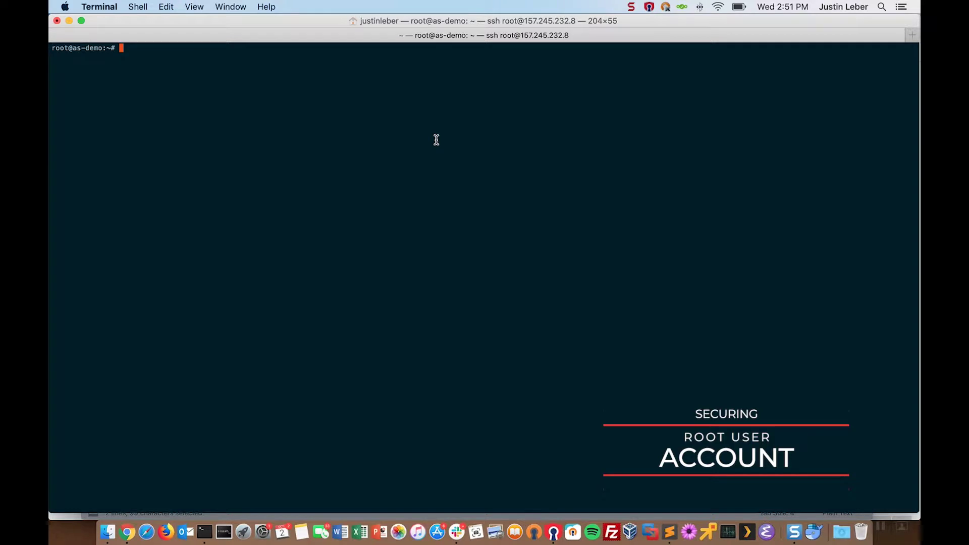
type("passwd")
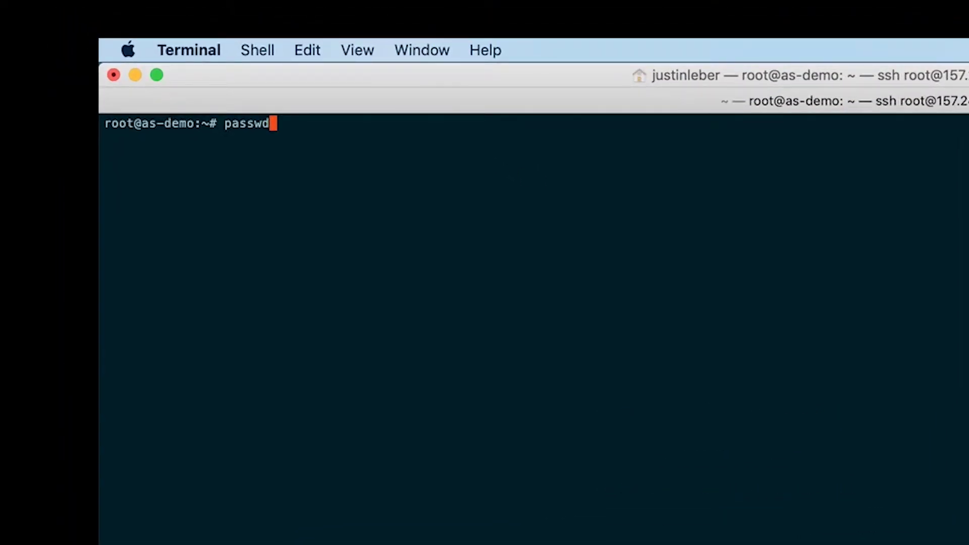
key("Return")
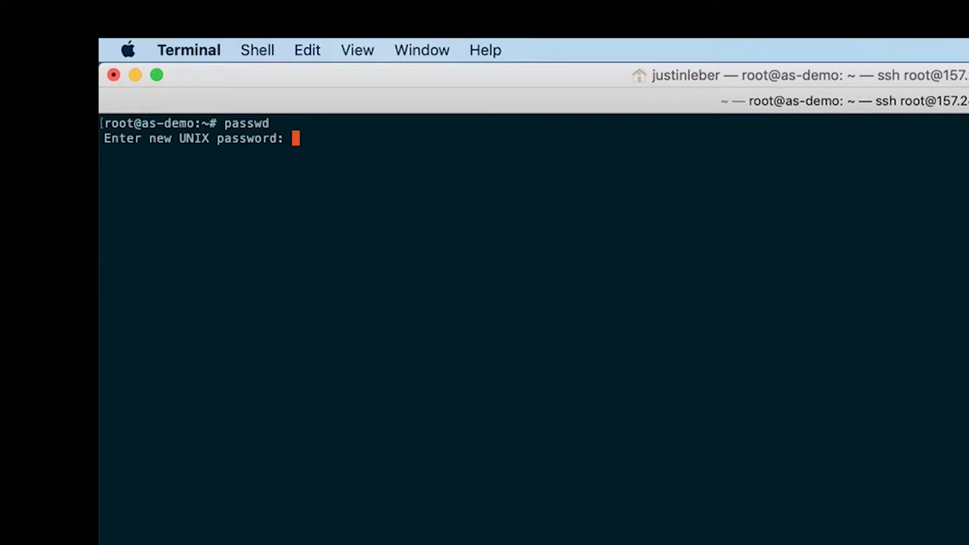
key("Return")
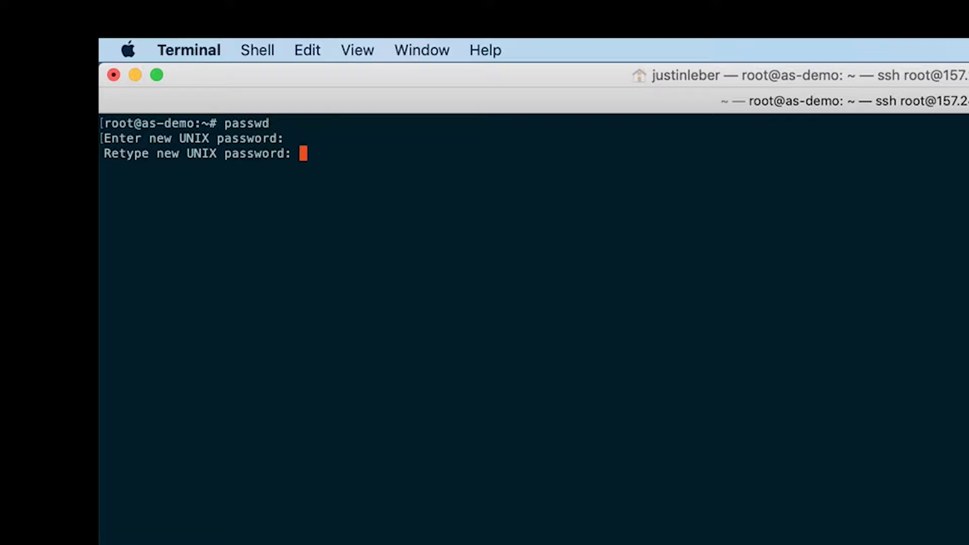
key("Return")
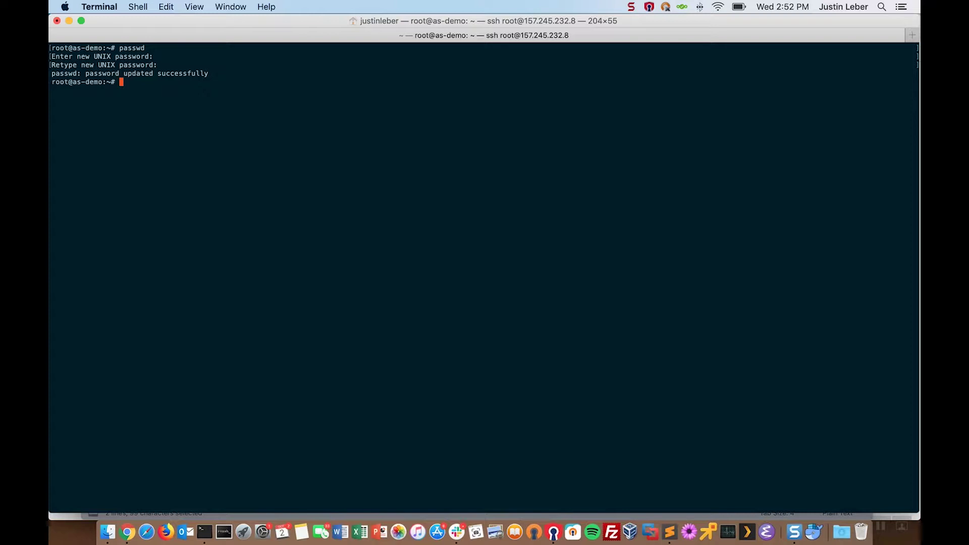
Change into /usr/local/openvpn_as/etc and list its files, locating as.conf
type("cd /usr")
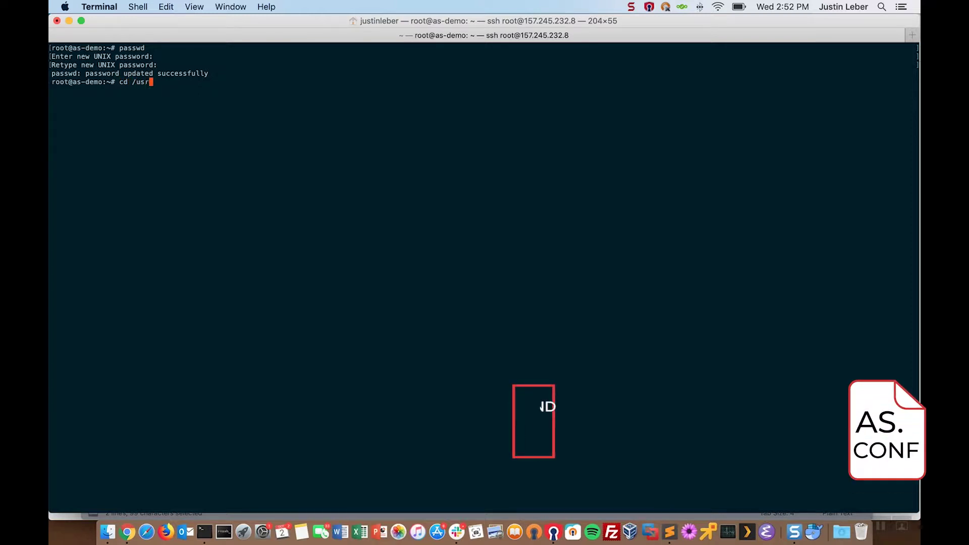
type("/local/opev")
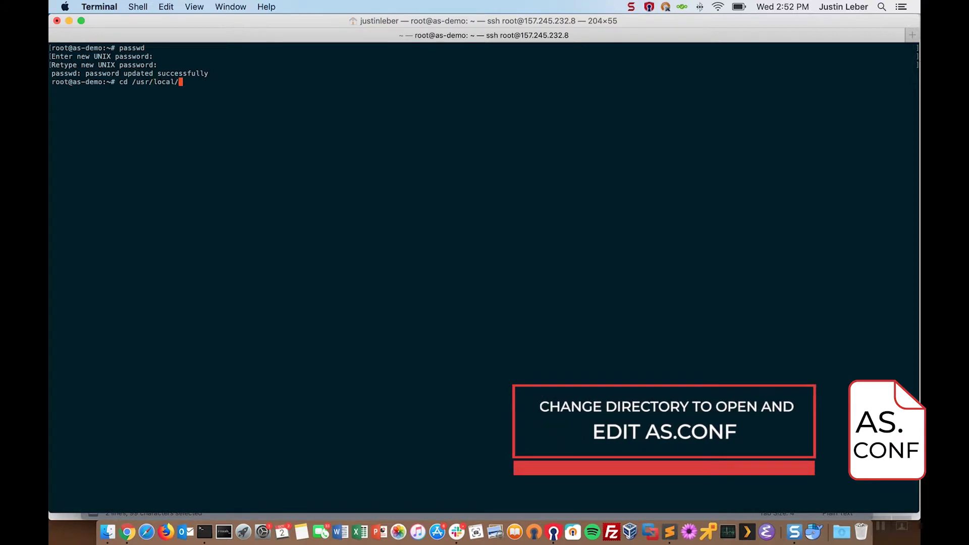
key("BackSpace")
type("n")
key("Tab")
type("etc")
key("Return")
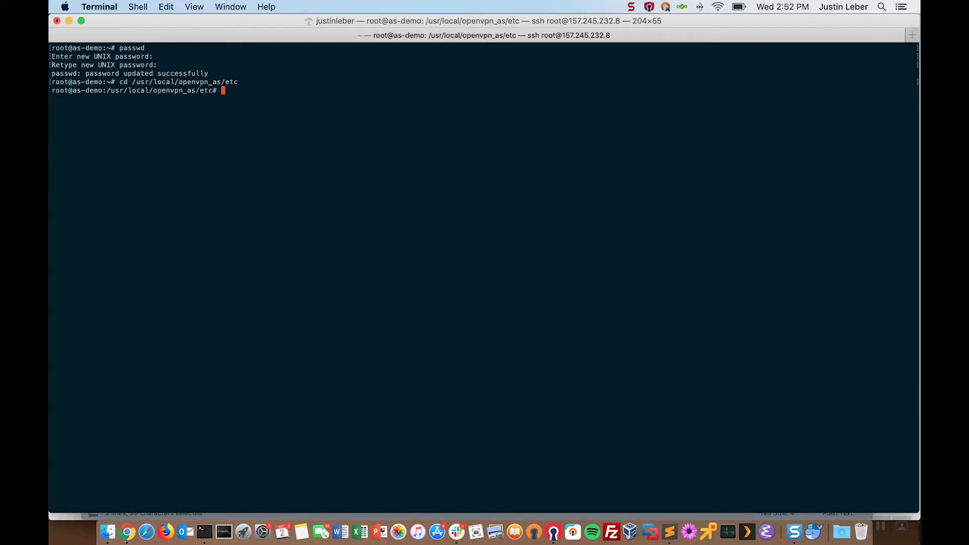
type("ls")
key("Return")
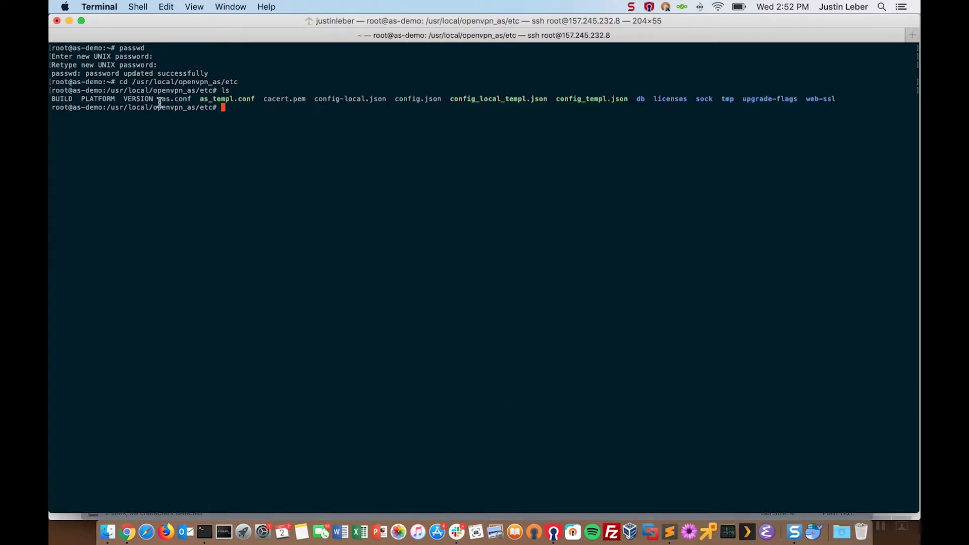
left_click_drag(192, 100, 161, 99)
left_click(274, 110)
Open as.conf in vim and find the boot_pam_users.0=openvpn line
type("vim as.conf")
key("Return")
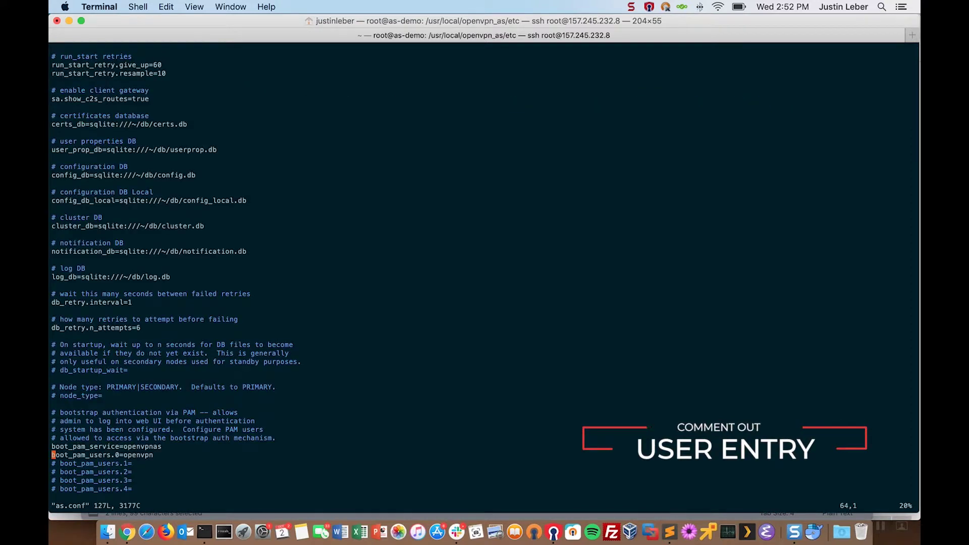
key("slash")
type("boo")
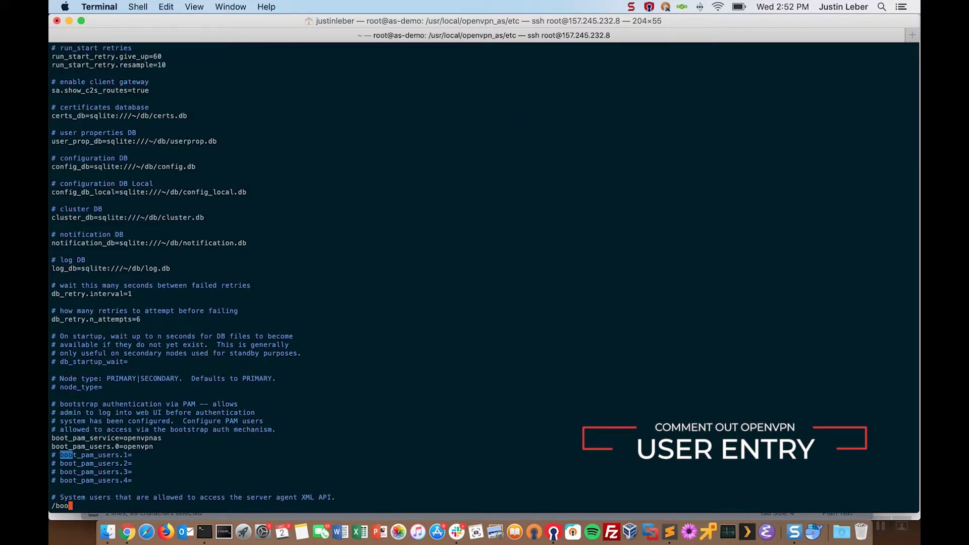
type("t_pam")
key("Return")
key("Up")
key("Left")
key("Left")
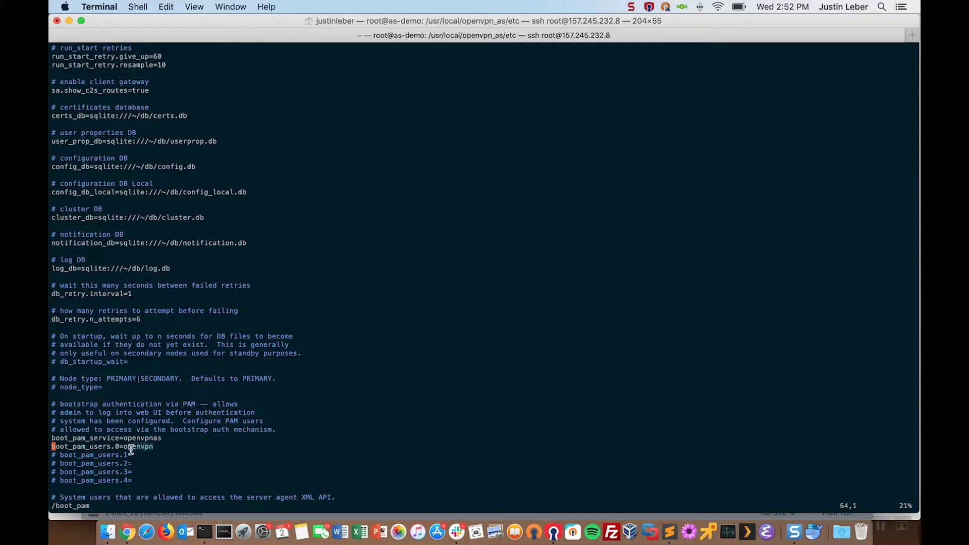
left_click_drag(161, 439, 121, 447)
left_click(173, 454)
key("Down")
key("Up")
Comment out the boot_pam_users.0 line with '#' and save as.conf with :wq
type("i")
type("#")
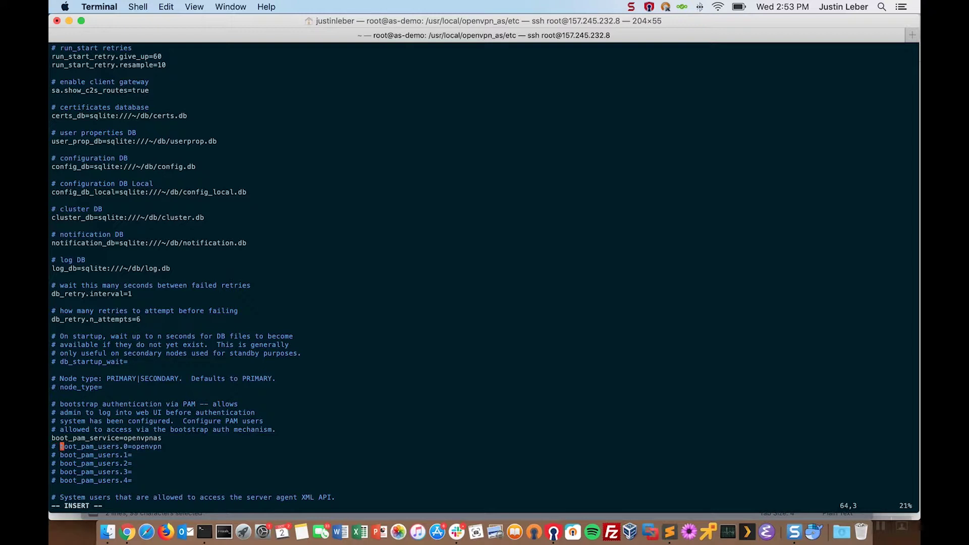
key("Escape")
type(":wq")
key("Return")
type("systemctl ")
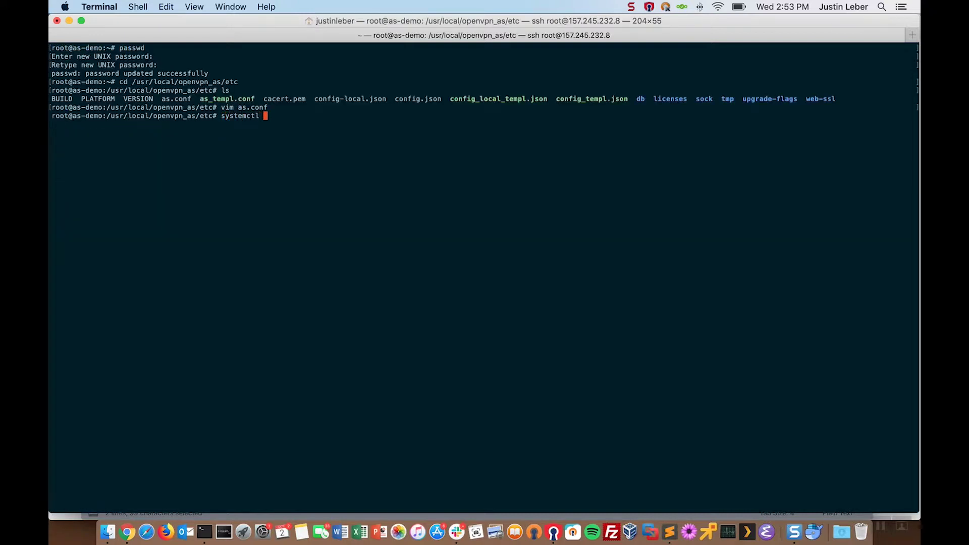
type("restart openvpnas")
Run systemctl restart openvpnas to restart the Access Server service
key("Return")
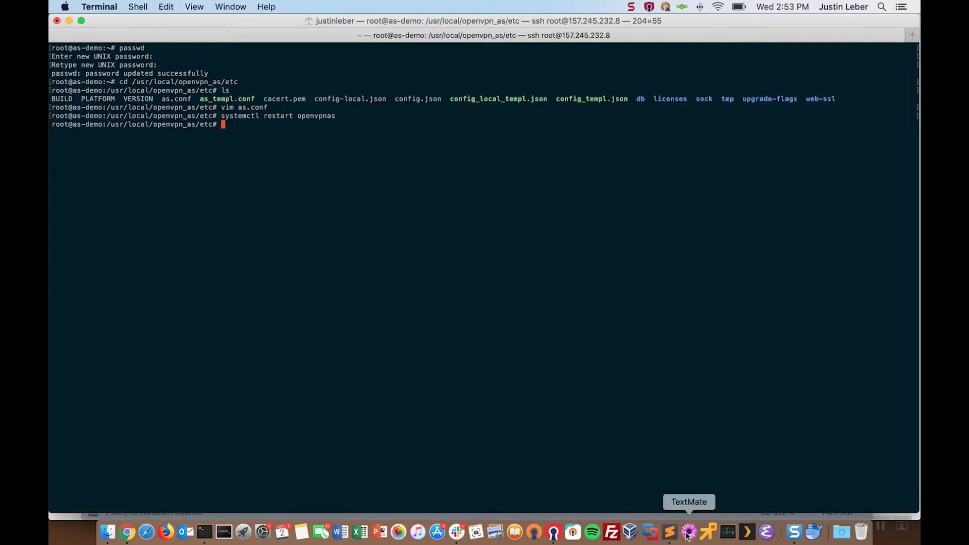
Copy the sacli ciphersuites ConfigPut command line from the Sublime Text notes
left_click(669, 531)
left_click(585, 156)
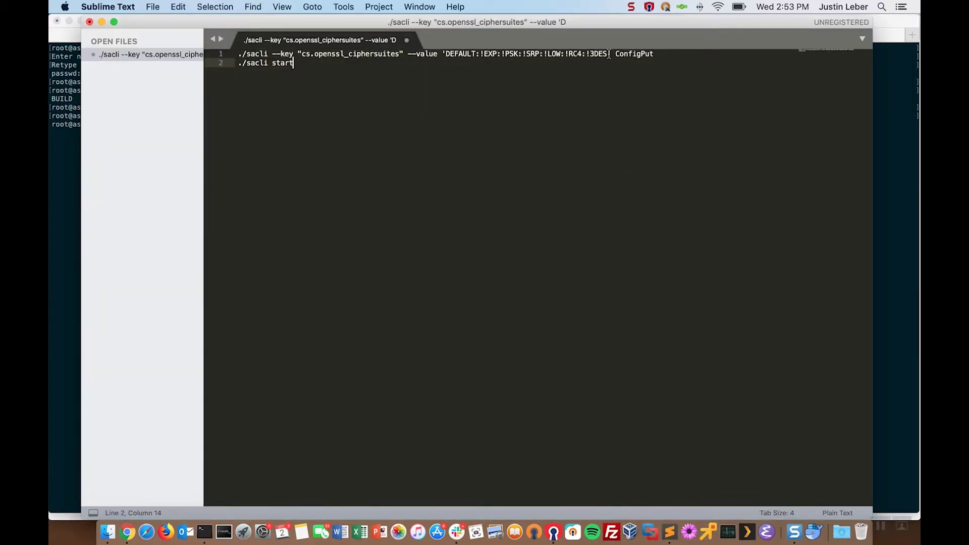
left_click_drag(582, 56, 446, 53)
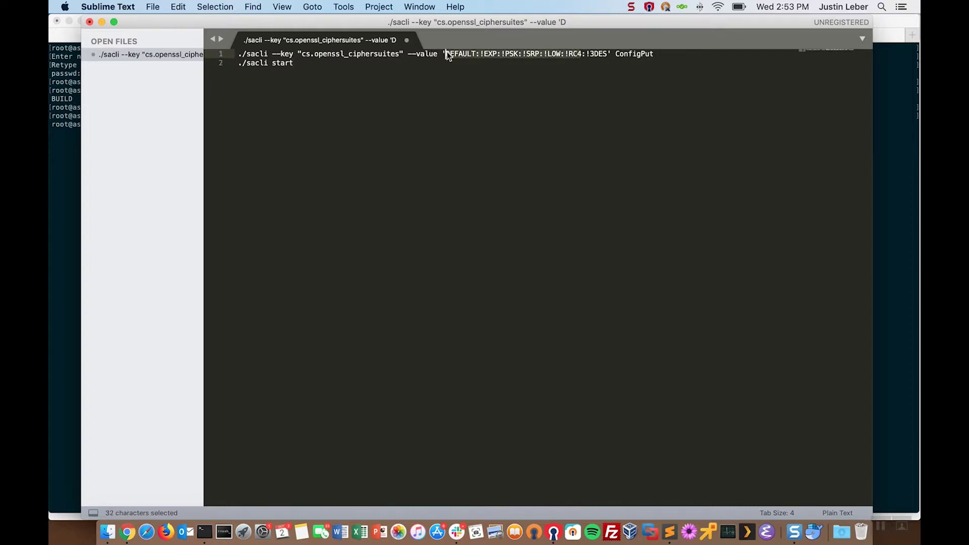
left_click(577, 117)
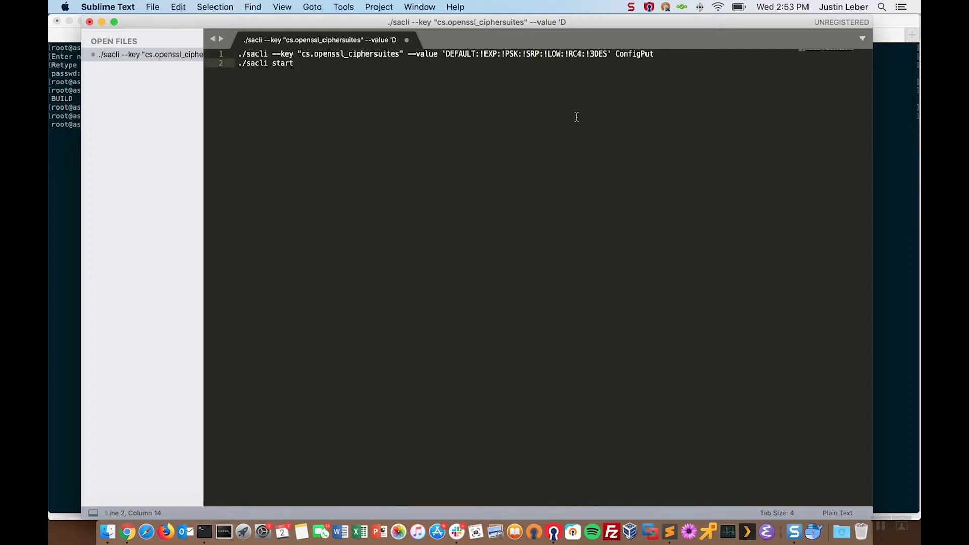
triple_click(631, 54)
key("super+c")
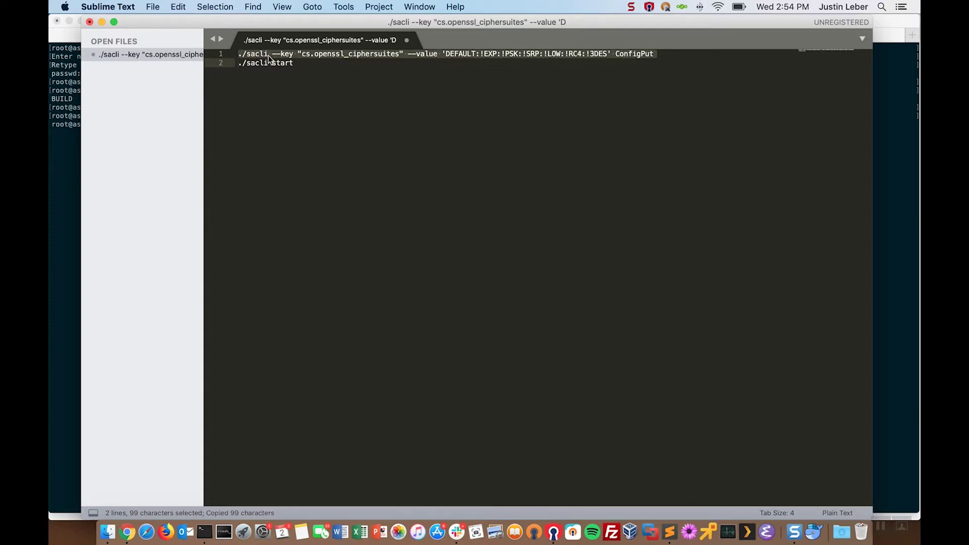
Back in Terminal, change into the openvpn_as scripts directory with cd ../scripts
left_click(69, 180)
type("cd ../scripts")
key("Return")
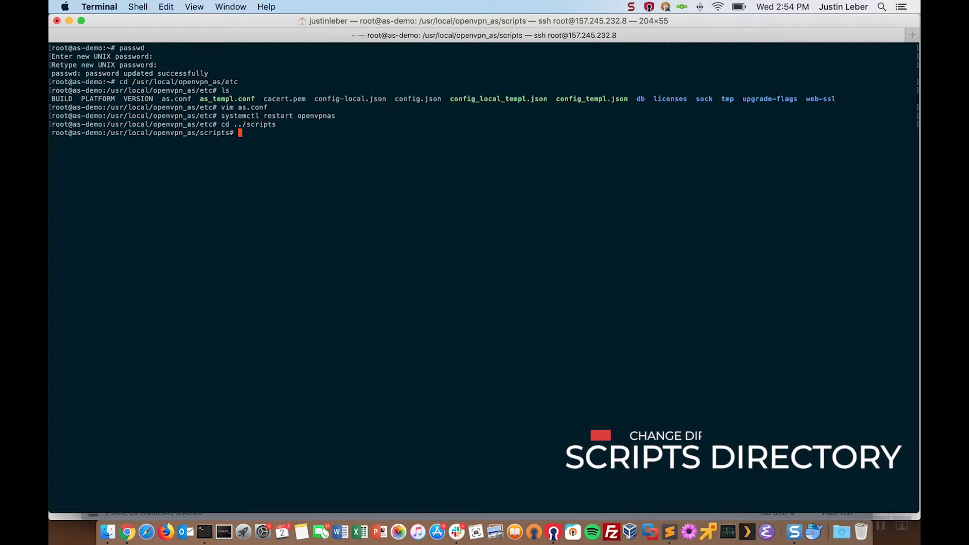
Set cs.openssl_ciphersuites to DEFAULT:!EXP:!PSK:!SRP:!LOW:!RC4:!3DES via sacli ConfigPut, then run ./sacli start
type("ls")
key("Return")
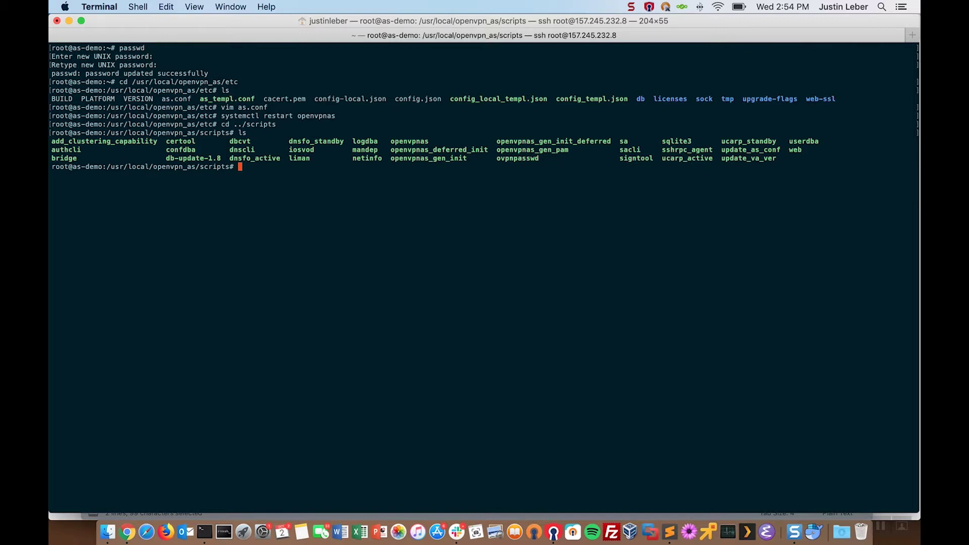
key("super+v")
key("Return")
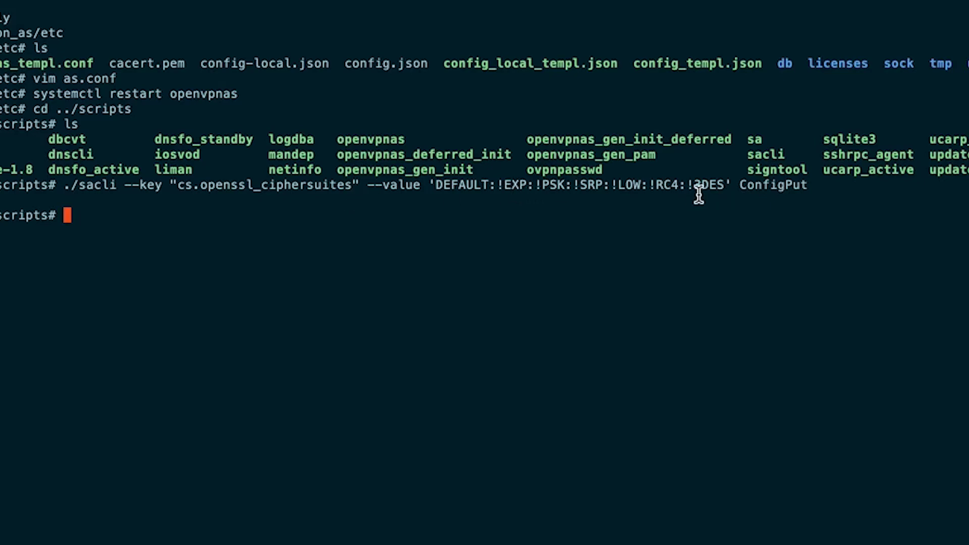
type("./sacli st")
type("art")
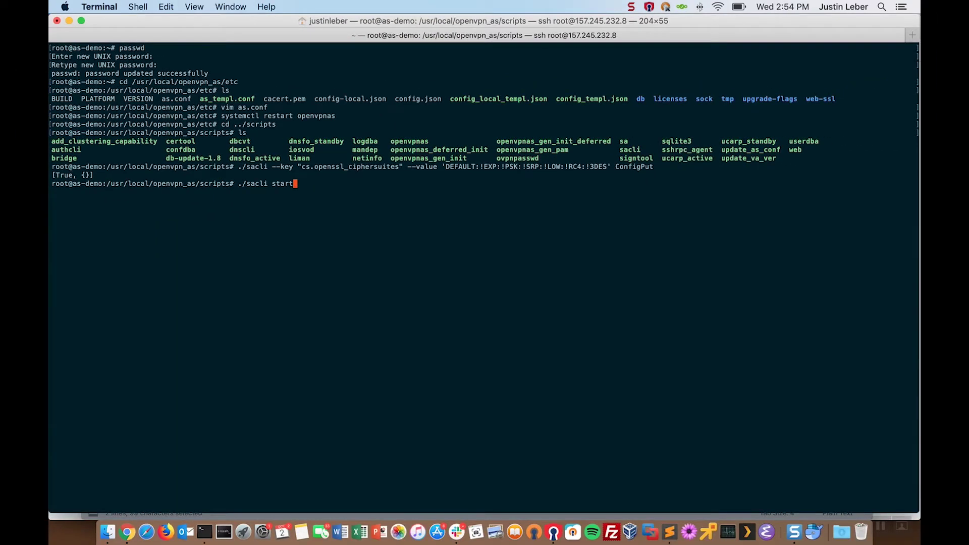
key("Return")
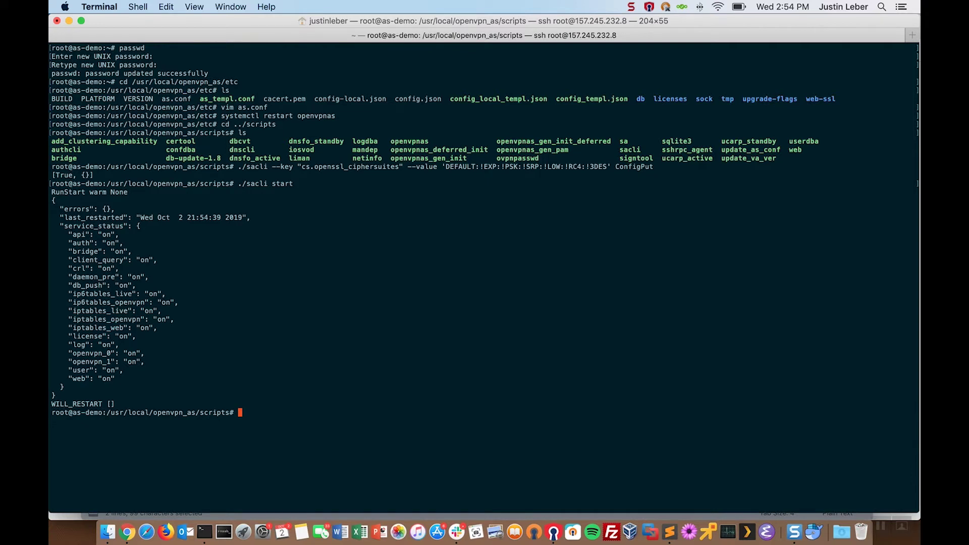
Print the configuration with ./confdba -s and verify the cs.openssl_ciphersuites exclusions
type("./confdba ")
type("-")
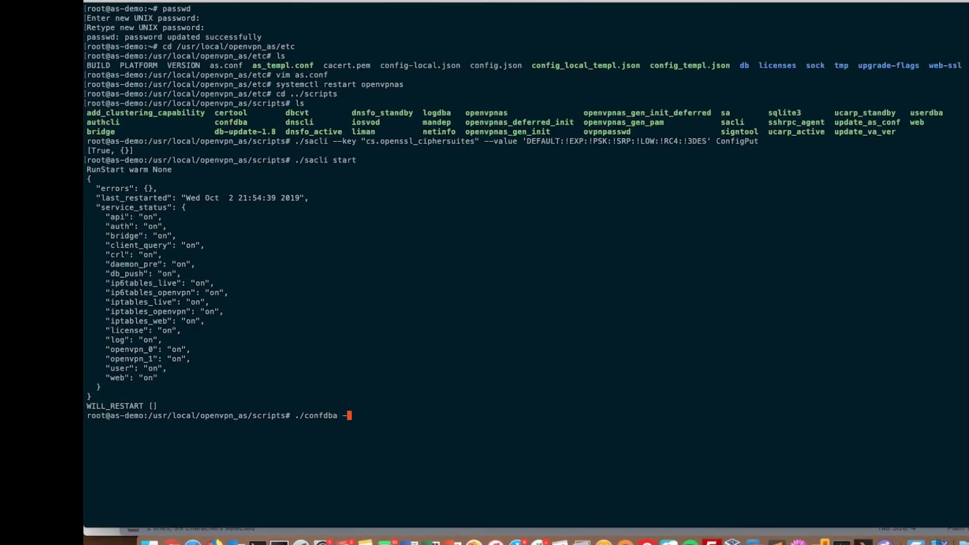
type("s")
key("Return")
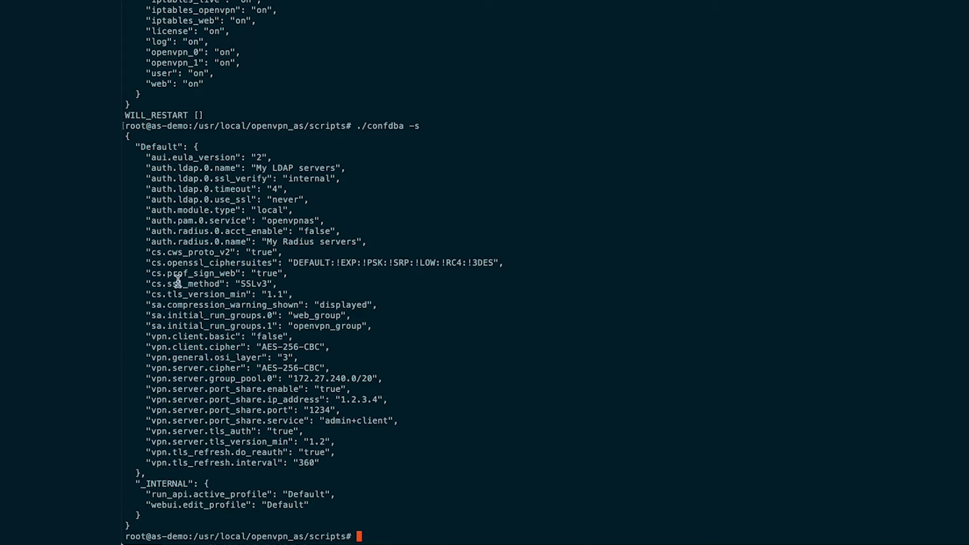
left_click_drag(150, 262, 470, 263)
triple_click(467, 265)
left_click(490, 268)
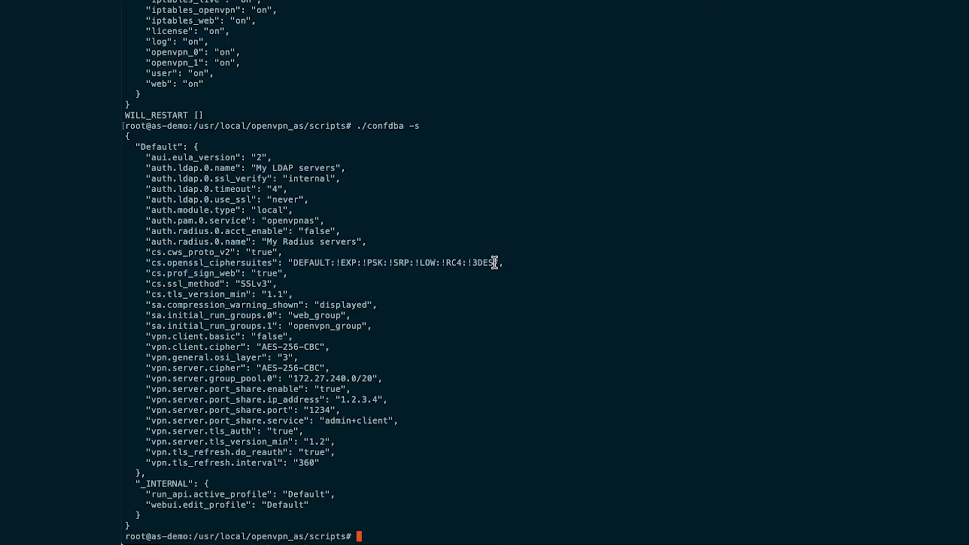